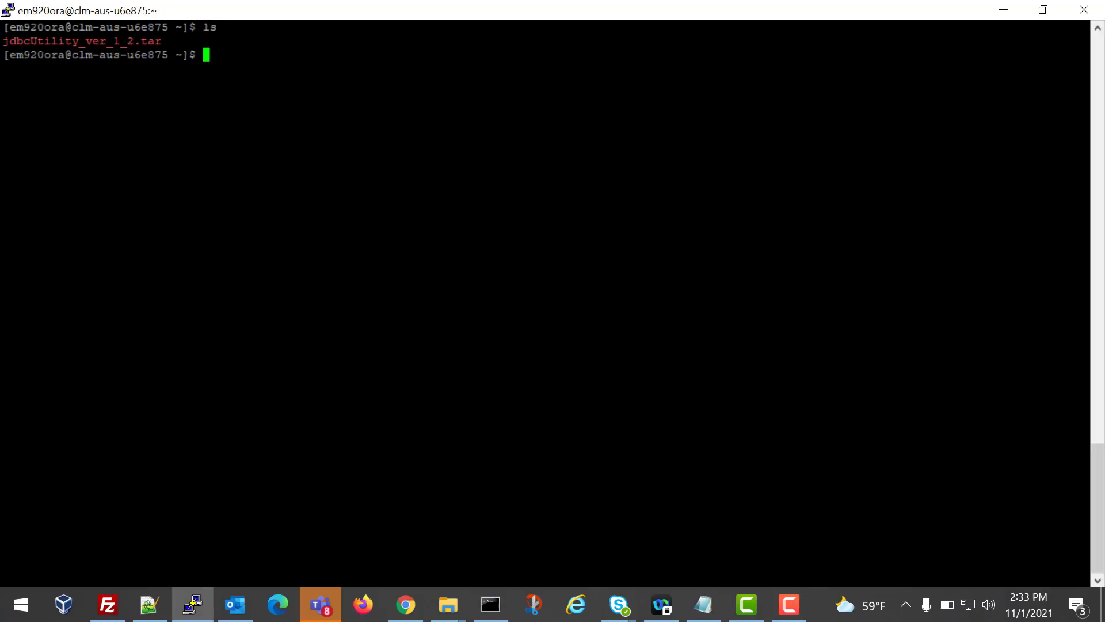
type("tar xvf jdbc")
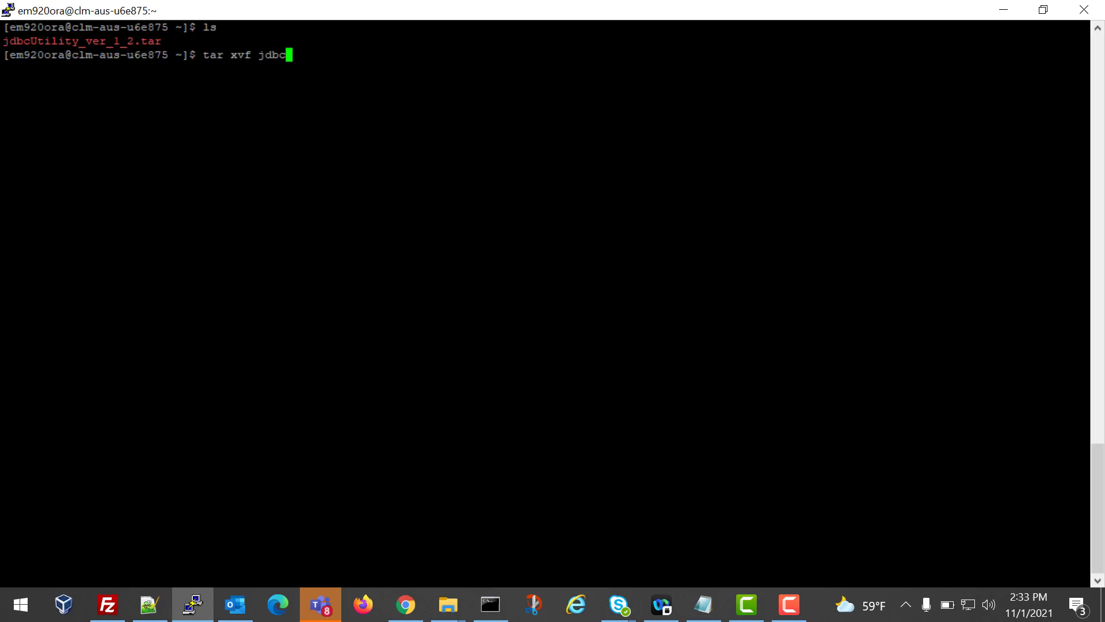
Extract the JDBC Utility archive with tar xvf and list the home directory.
key("Tab")
key("Return")
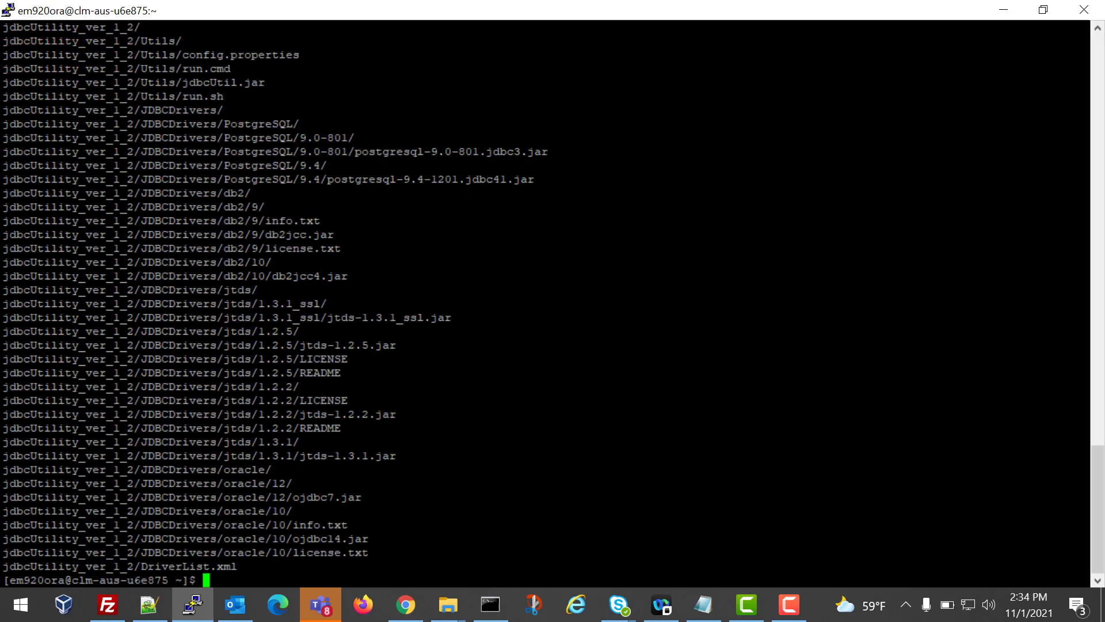
type("ls")
key("Return")
Confirm the bundled JRE reports Java 1.8.0 and paste its path into setenv JAVA_HOME.
left_click(613, 491)
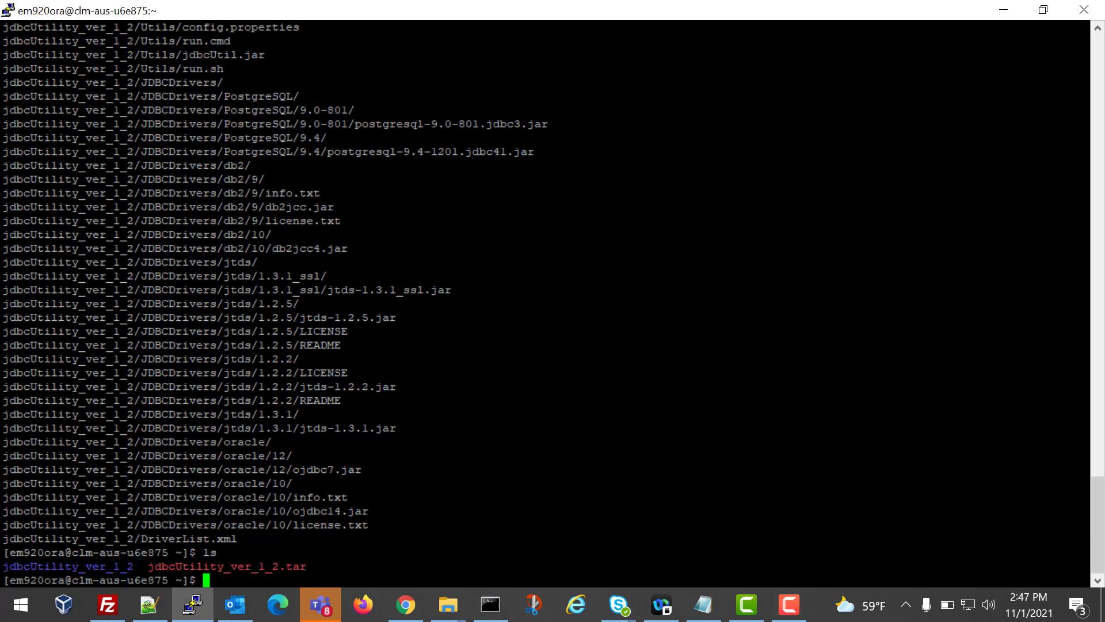
type("/home/src/DROST.9.0.20.100/Setup_files/JRE/bin/java -version")
key("Return")
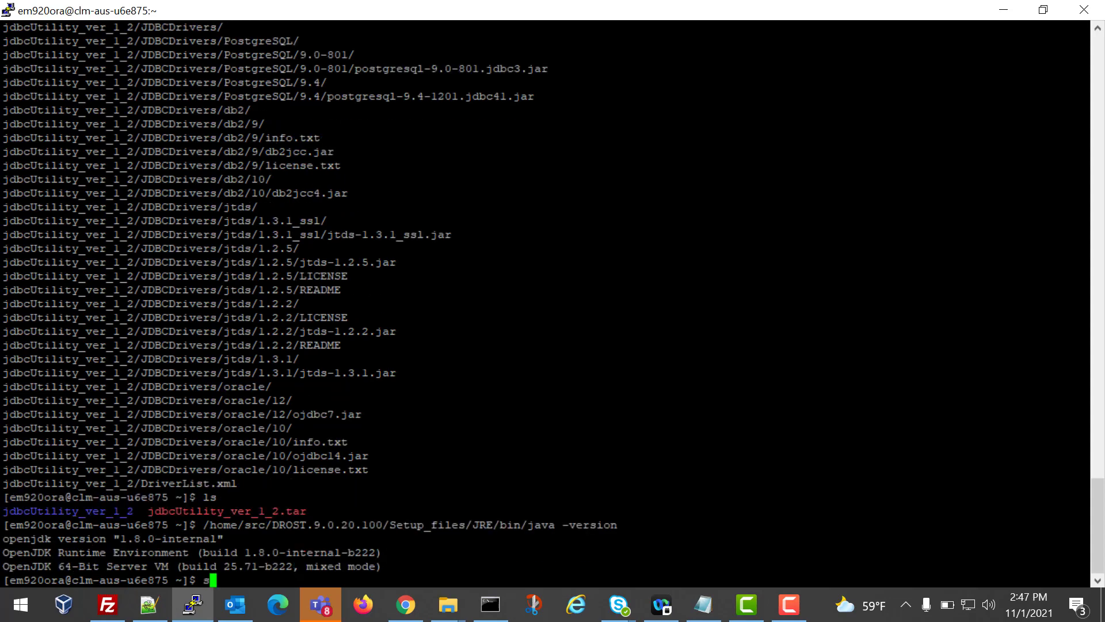
type("setenv JA")
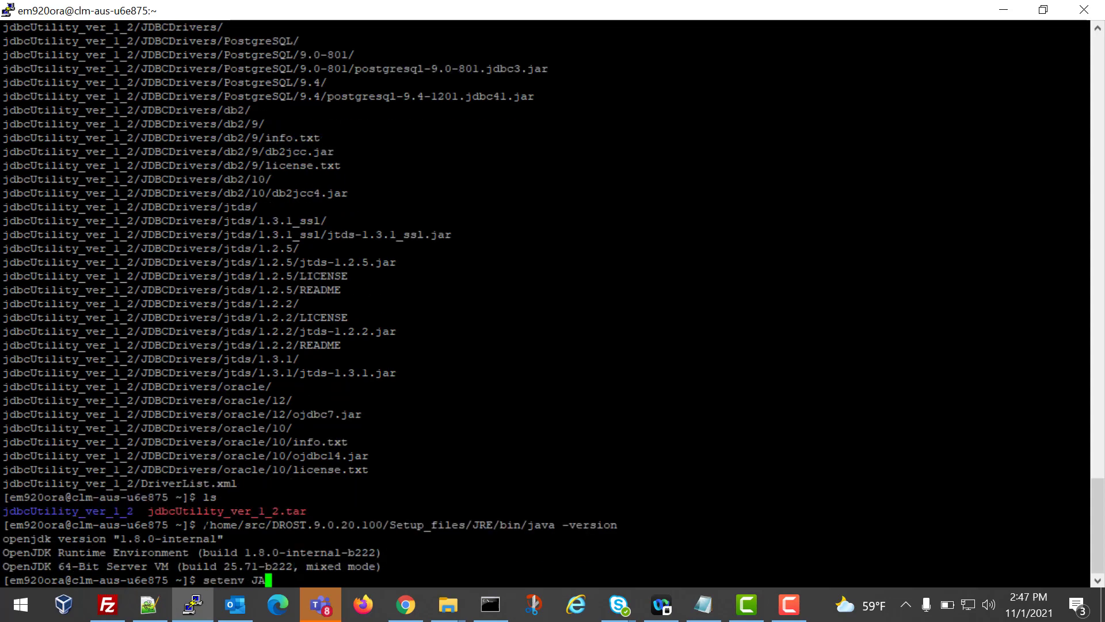
type("VA_H")
type("OME")
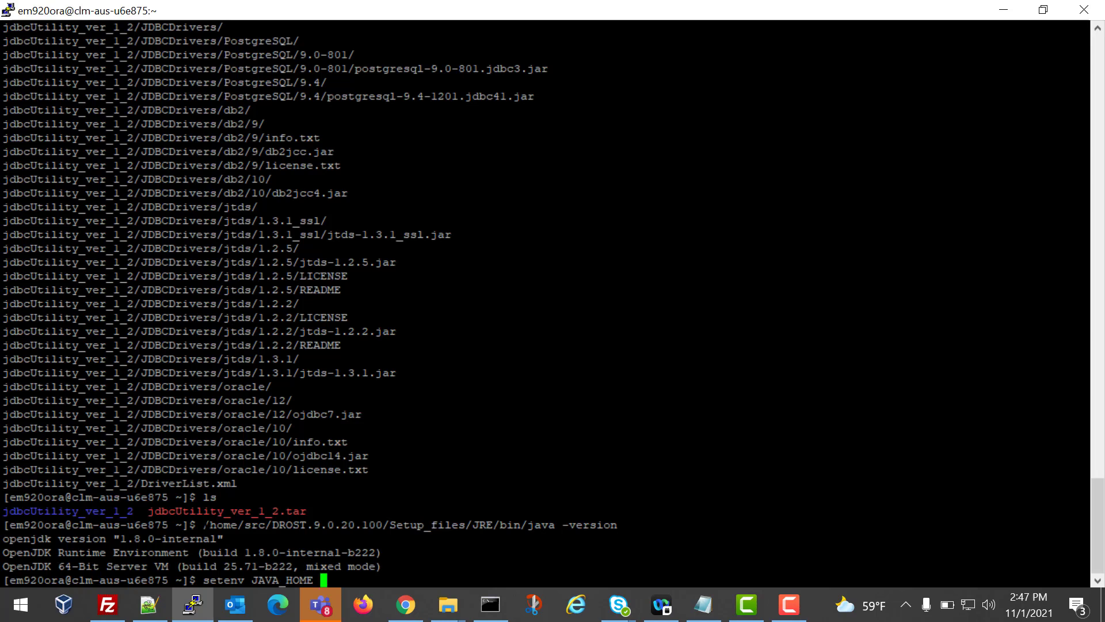
left_click_drag(203, 525, 498, 525)
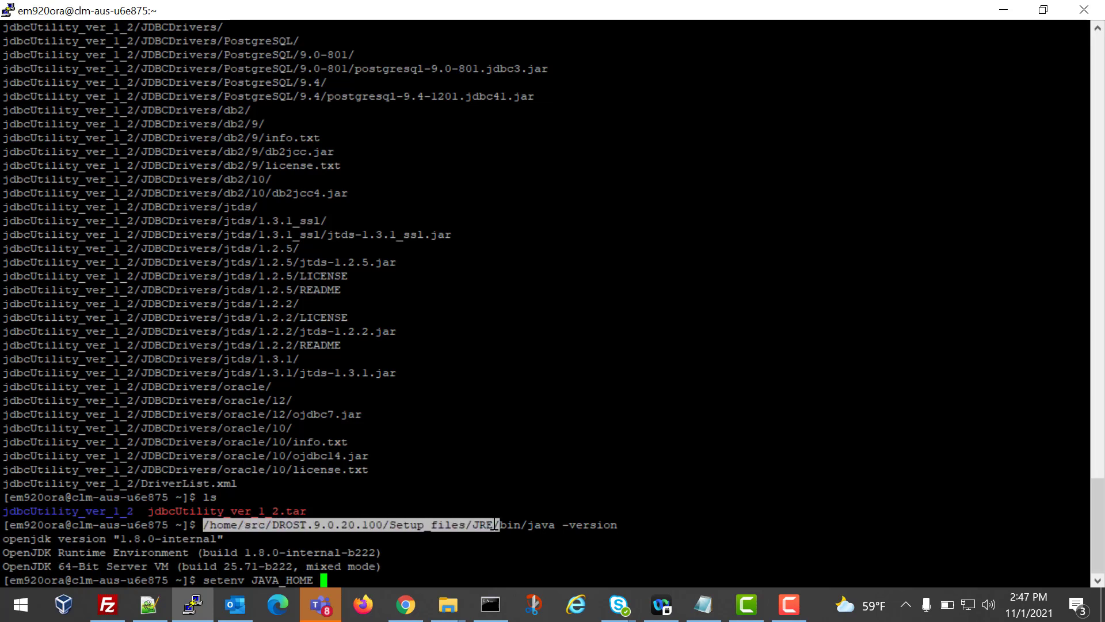
right_click(498, 525)
Apply the JAVA_HOME setting and move into the jdbcUtility_ver_1_2/Utils folder.
key("Return")
type("cd jdb")
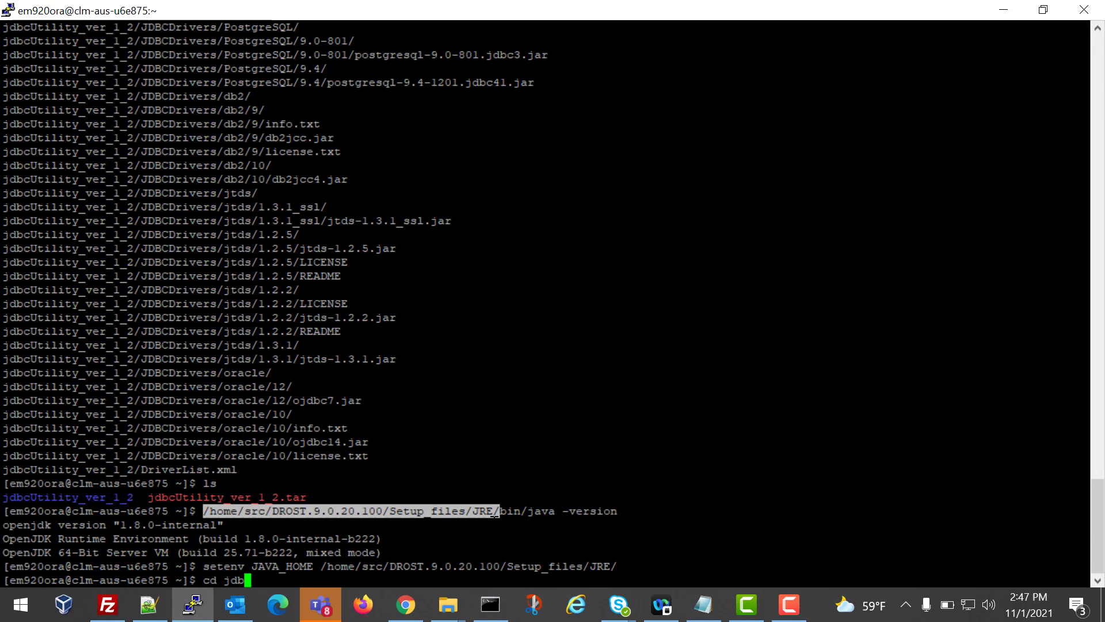
type("c")
key("Tab")
key("Tab")
key("Return")
type("cd U")
key("Tab")
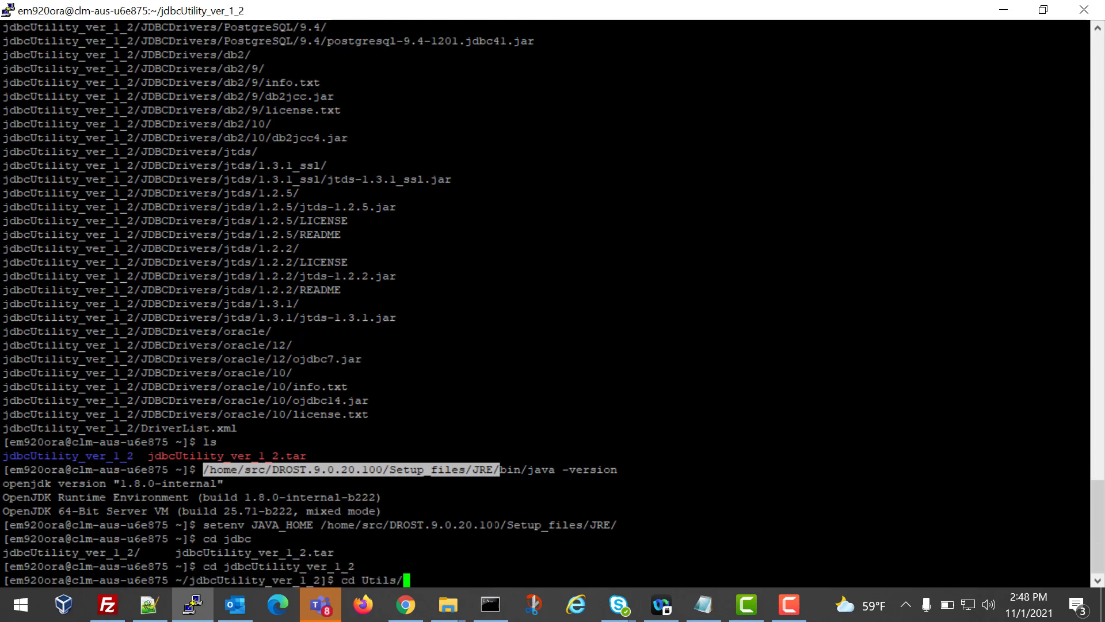
key("Return")
type("./run.sh")
Launch run.sh, choose Oracle as vendor, and enter the port 1521 ORA112DB connection string.
key("Return")
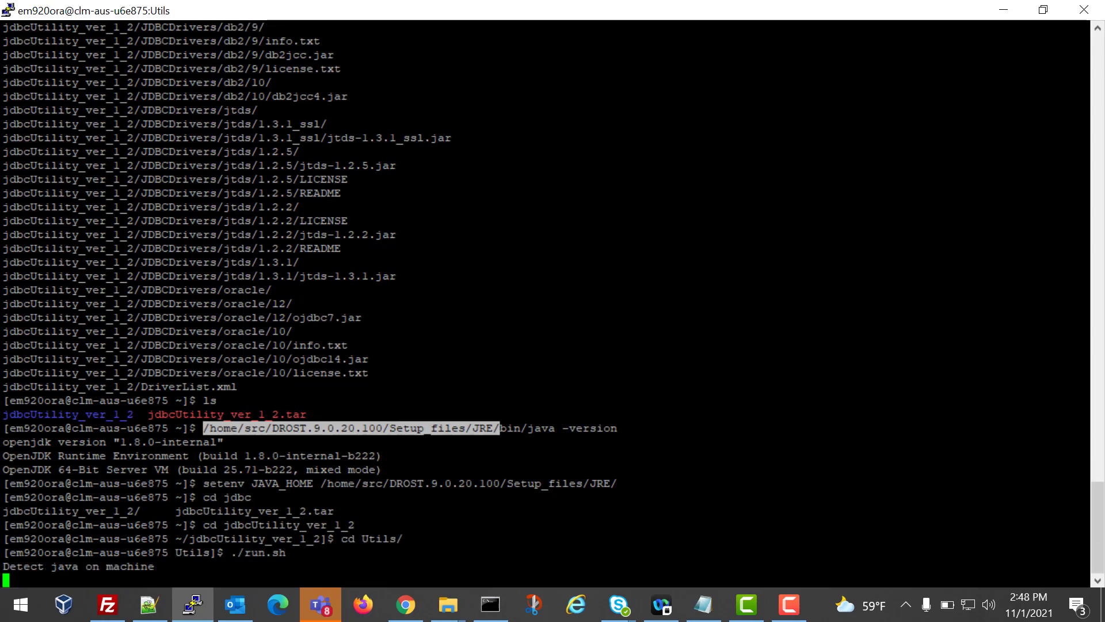
type("1")
key("Return")
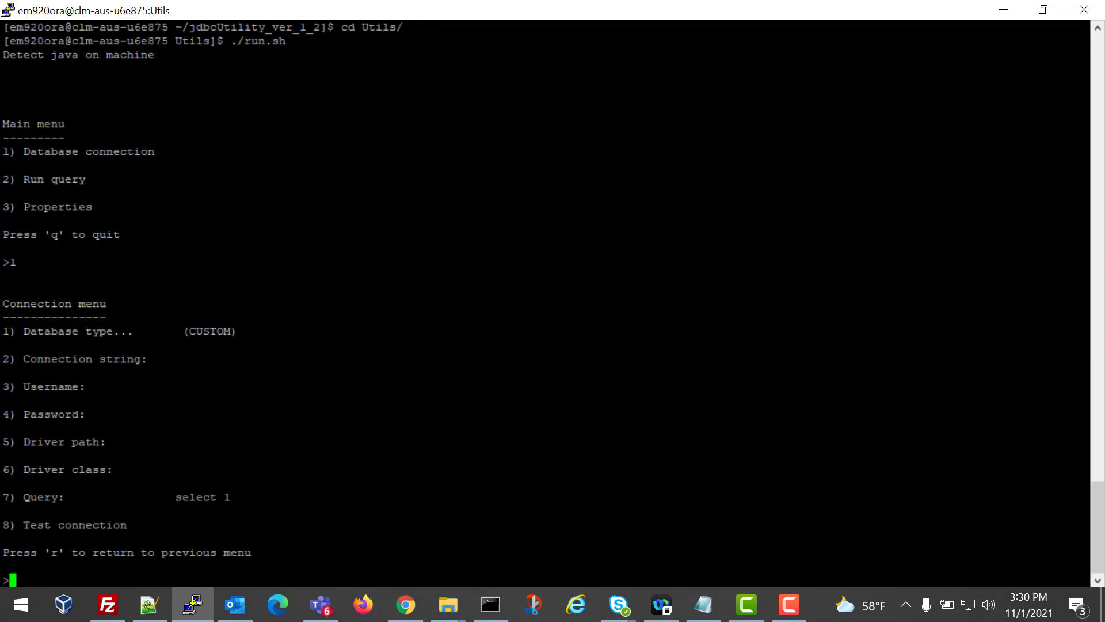
type("1")
key("Return")
type("1")
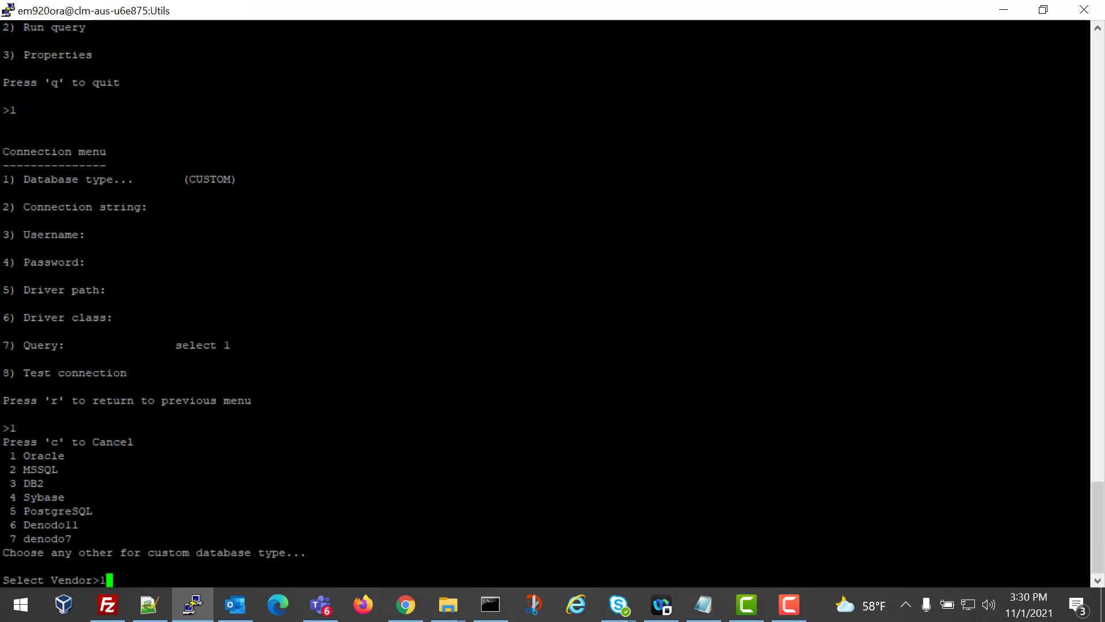
key("Return")
type("2")
key("Return")
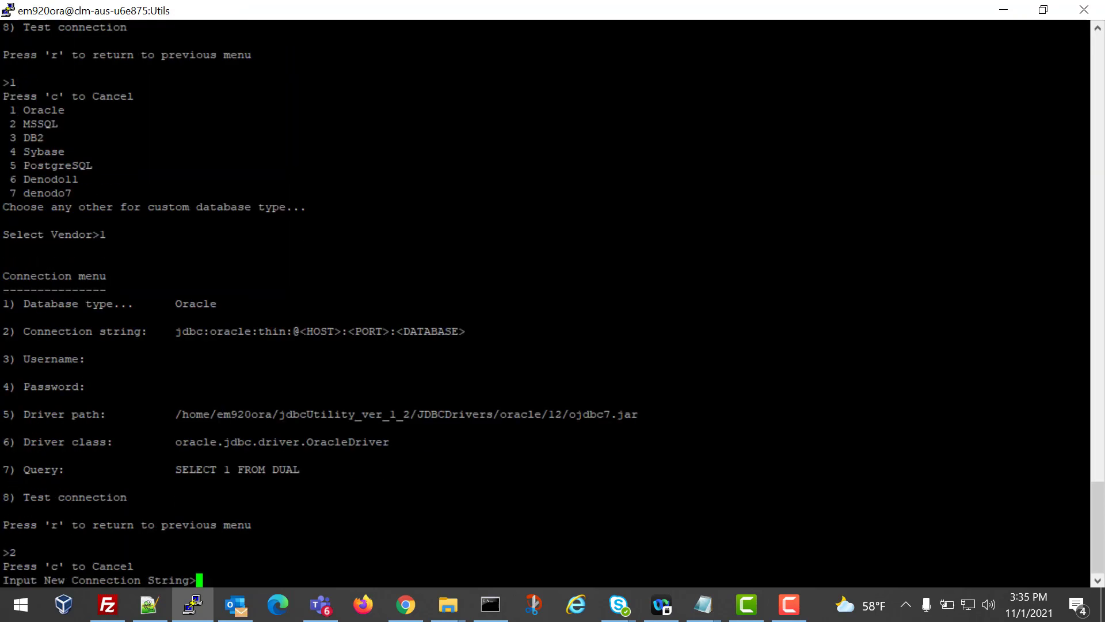
type("jdbc:oracle:thin:@clm-aus-tl798q:1521/ORA112DB")
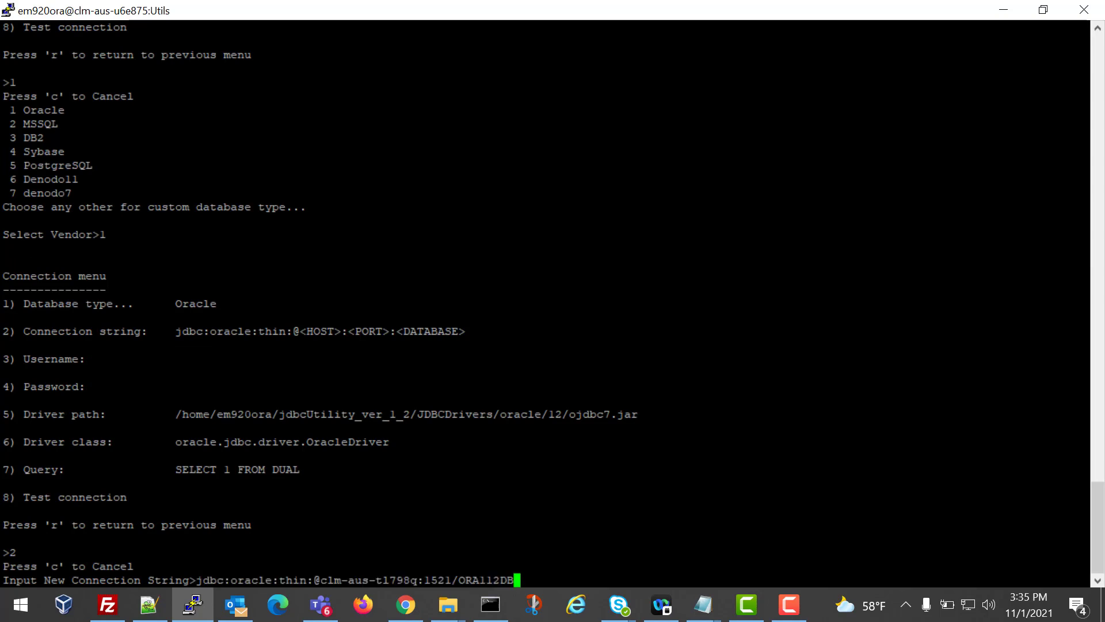
key("Return")
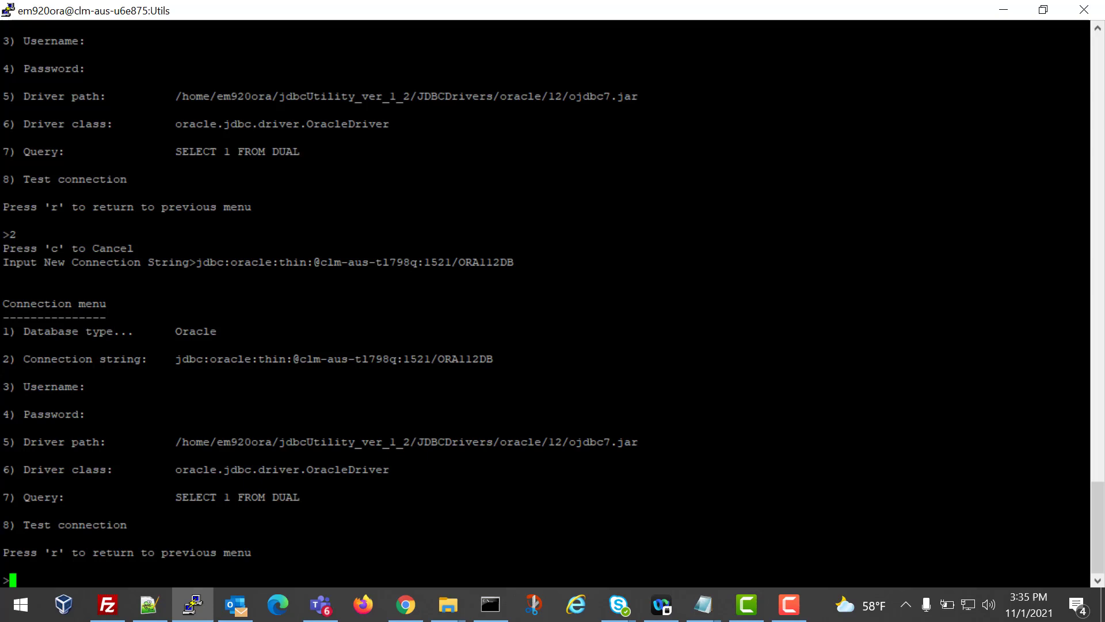
type("3")
Set the connection username to emuser and enter the password.
key("Return")
type("emuser")
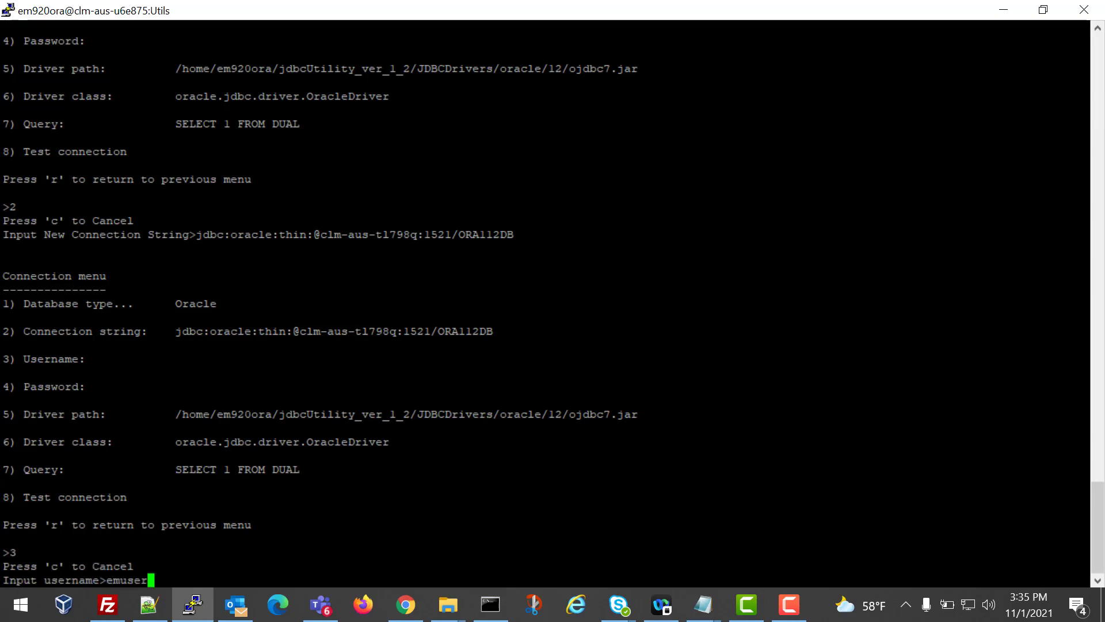
key("Return")
type("4")
key("Return")
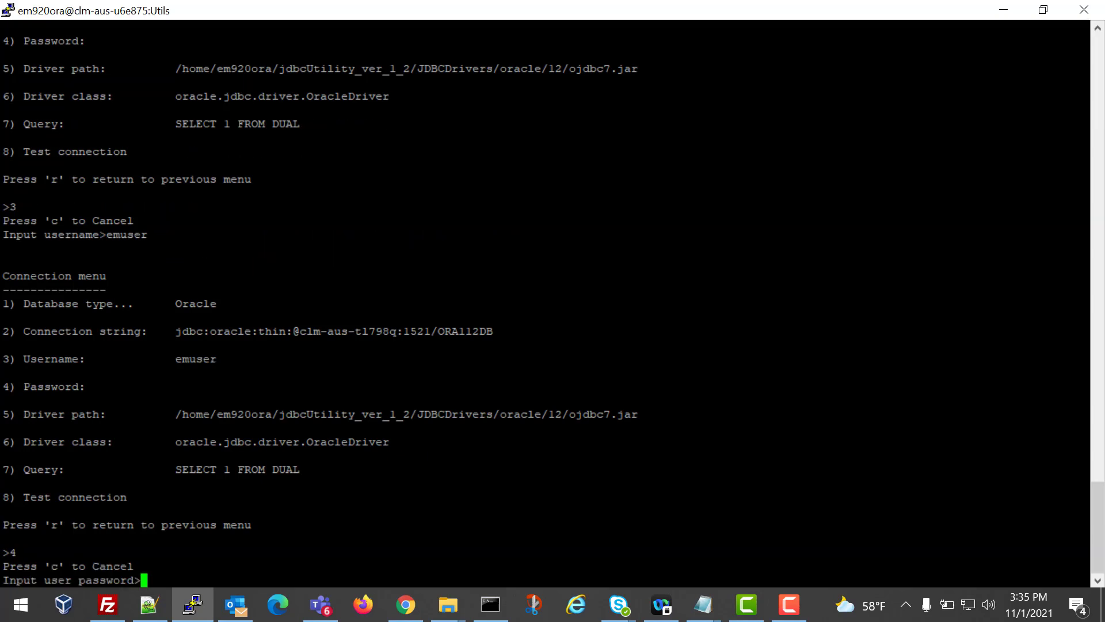
key("Return")
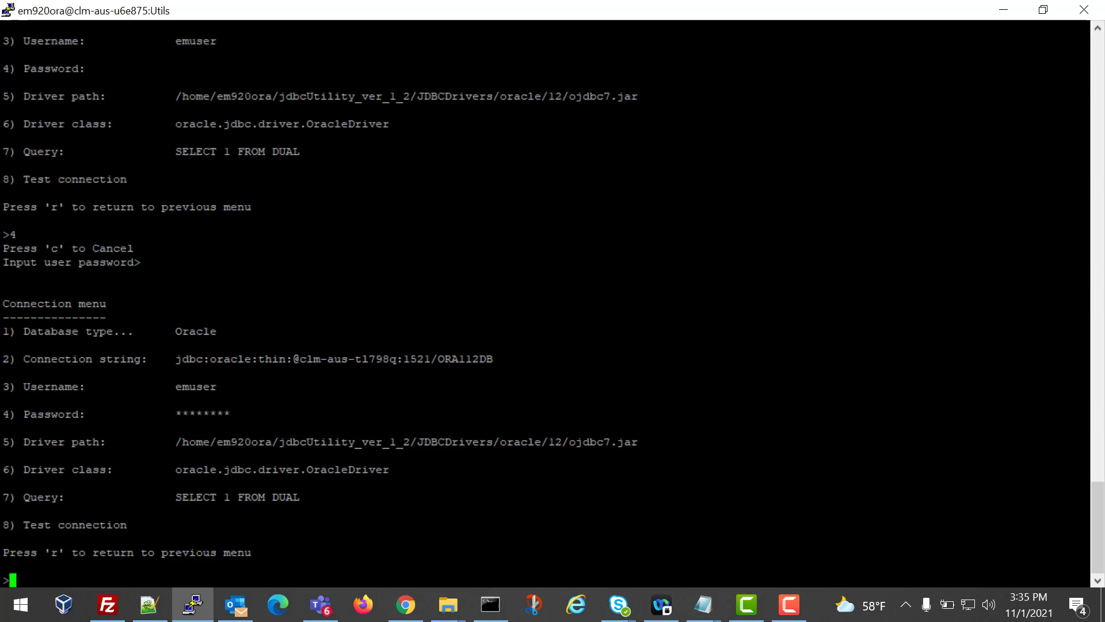
type("8")
key("Return")
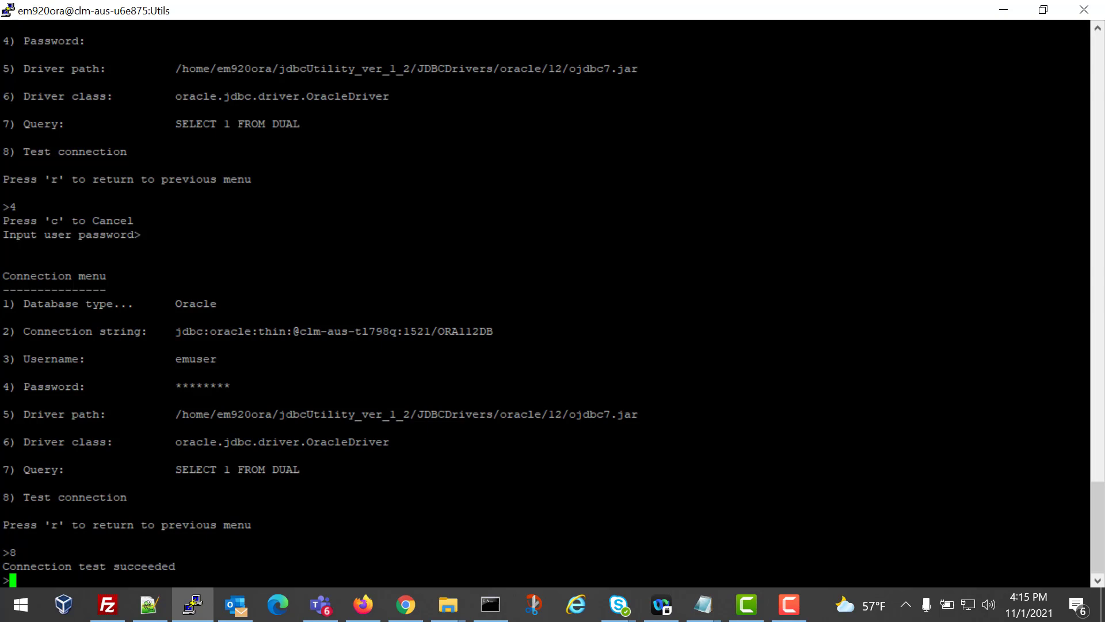
type("2")
Change the connection string to port 1522 for ORA112DB and retest, getting a Network Adapter error.
key("Return")
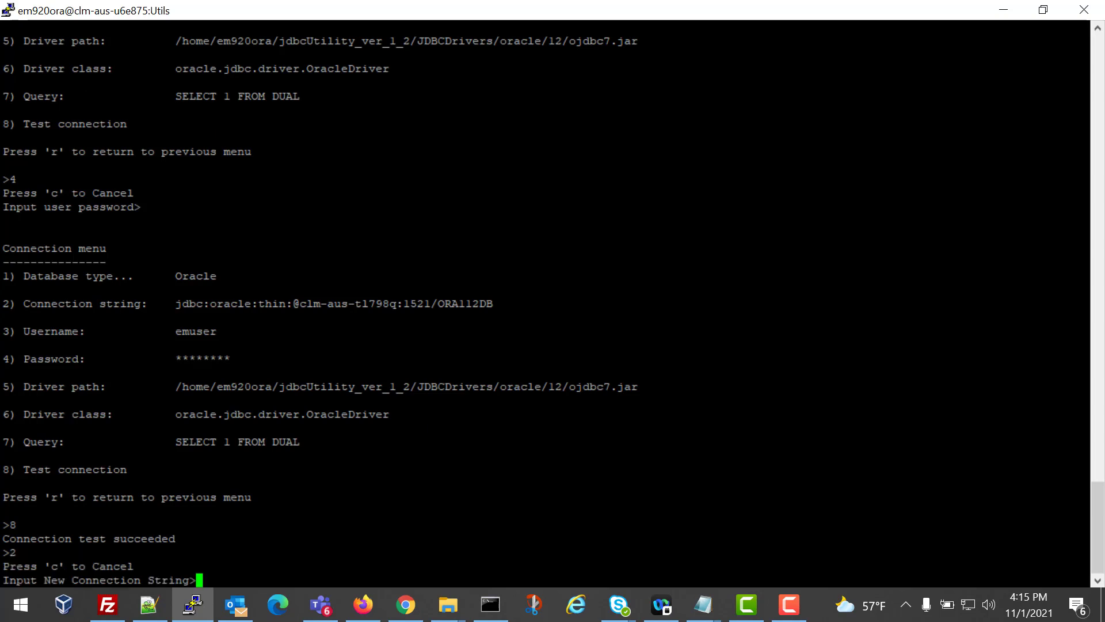
left_click_drag(175, 303, 422, 304)
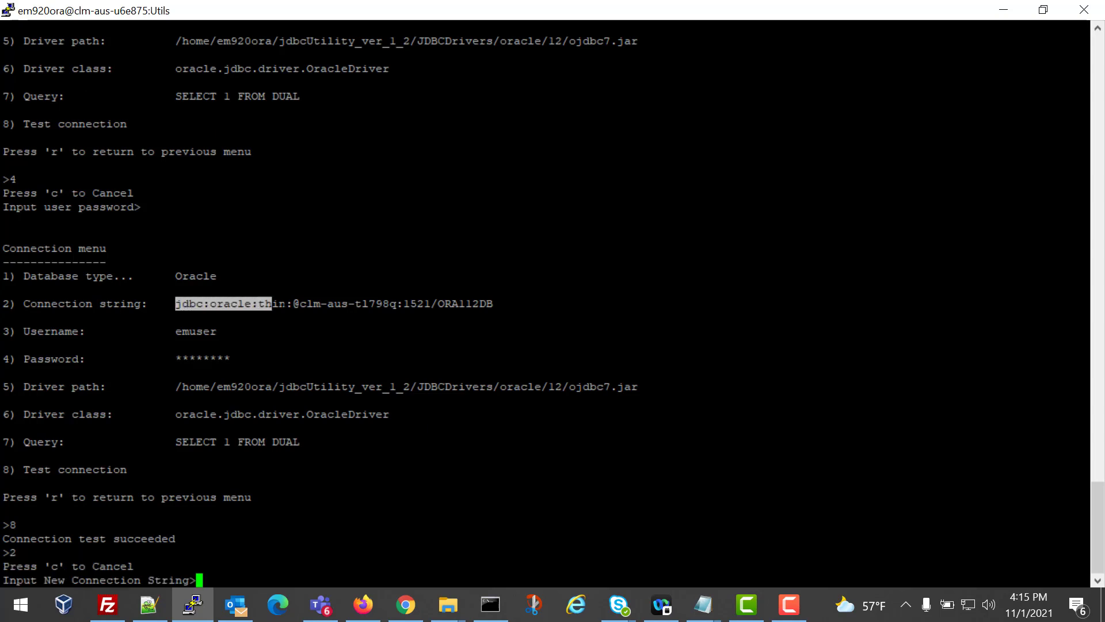
right_click(422, 303)
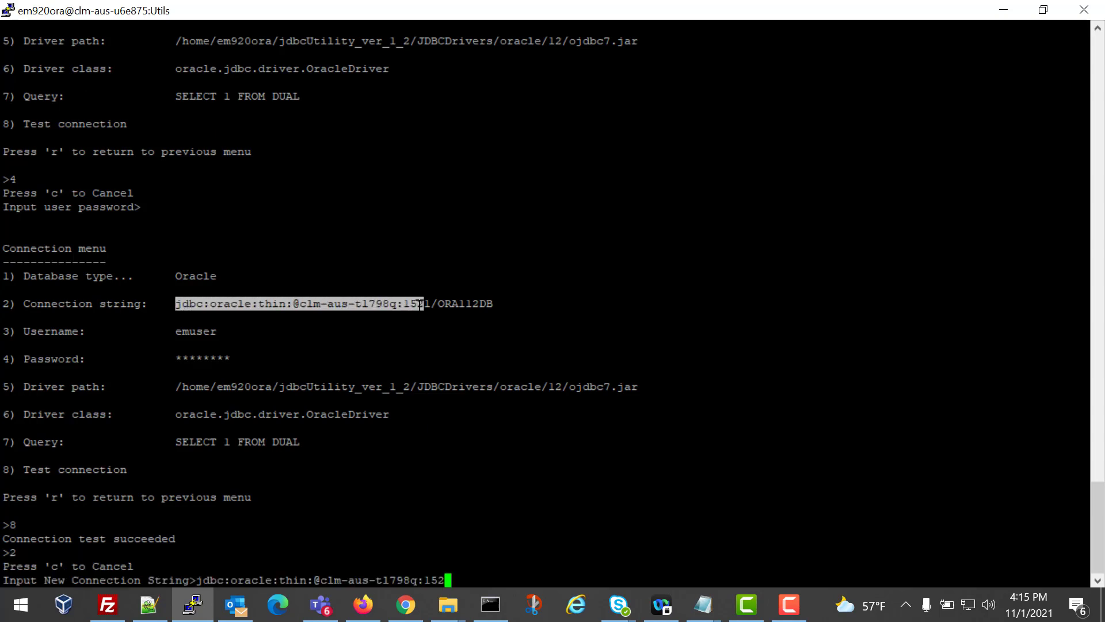
type("2")
left_click_drag(430, 303, 488, 304)
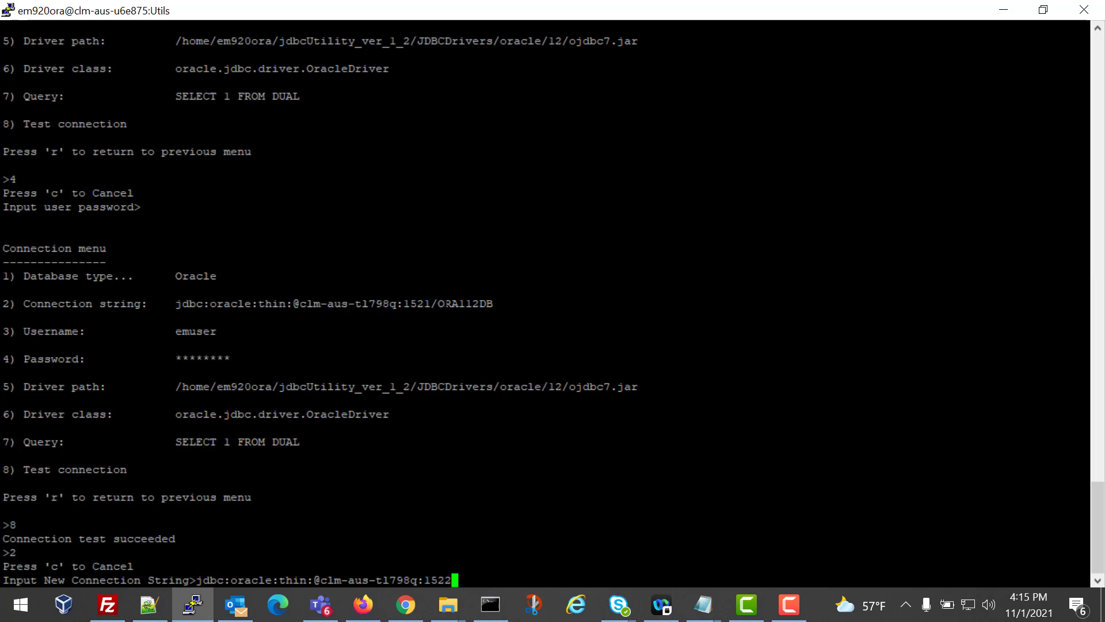
right_click(488, 303)
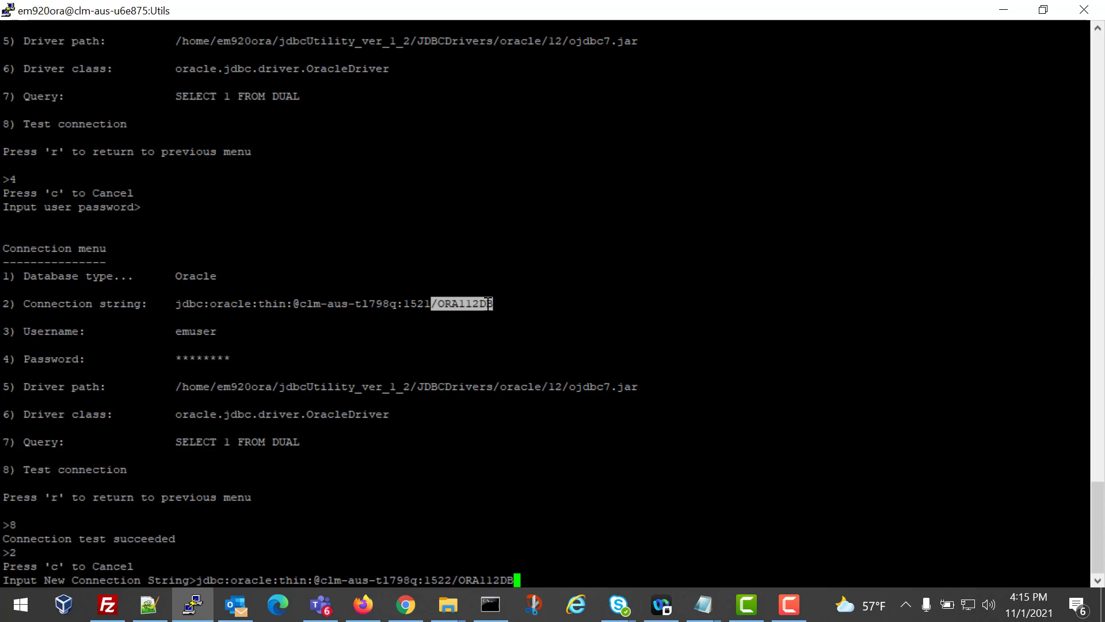
key("Return")
type("8")
key("Return")
left_click_drag(3, 552, 444, 552)
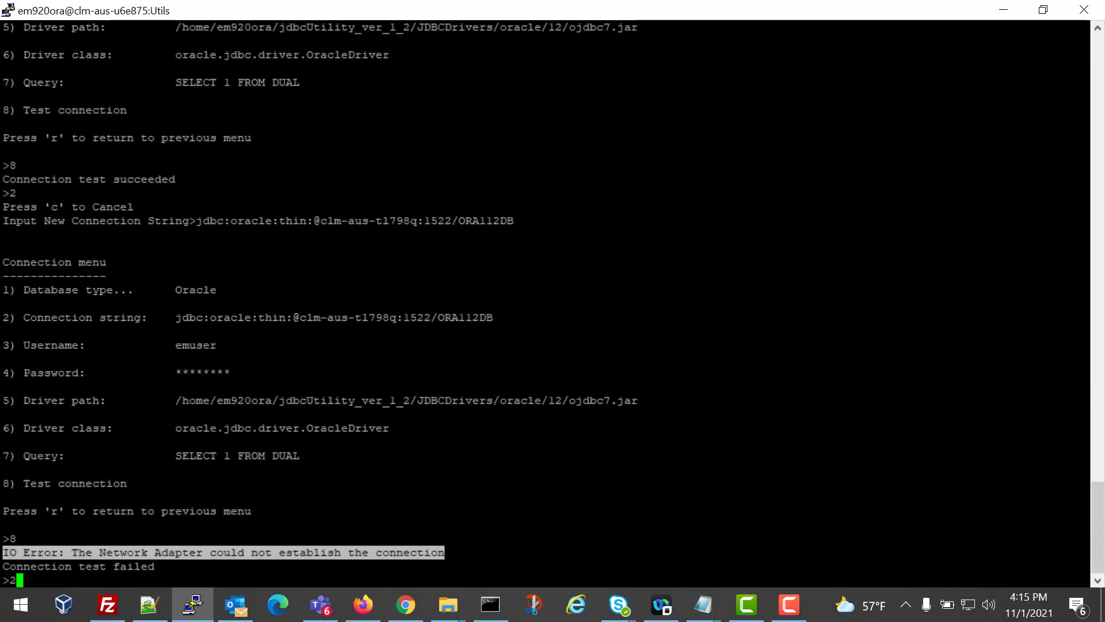
type("2")
Switch the connection string to port 1521 with ORA112D and retest, hitting ORA-12514.
key("Return")
left_click_drag(176, 290, 485, 289)
right_click(423, 290)
type("1/")
right_click(486, 290)
key("Return")
type("8")
key("Return")
left_click_drag(2, 538, 621, 538)
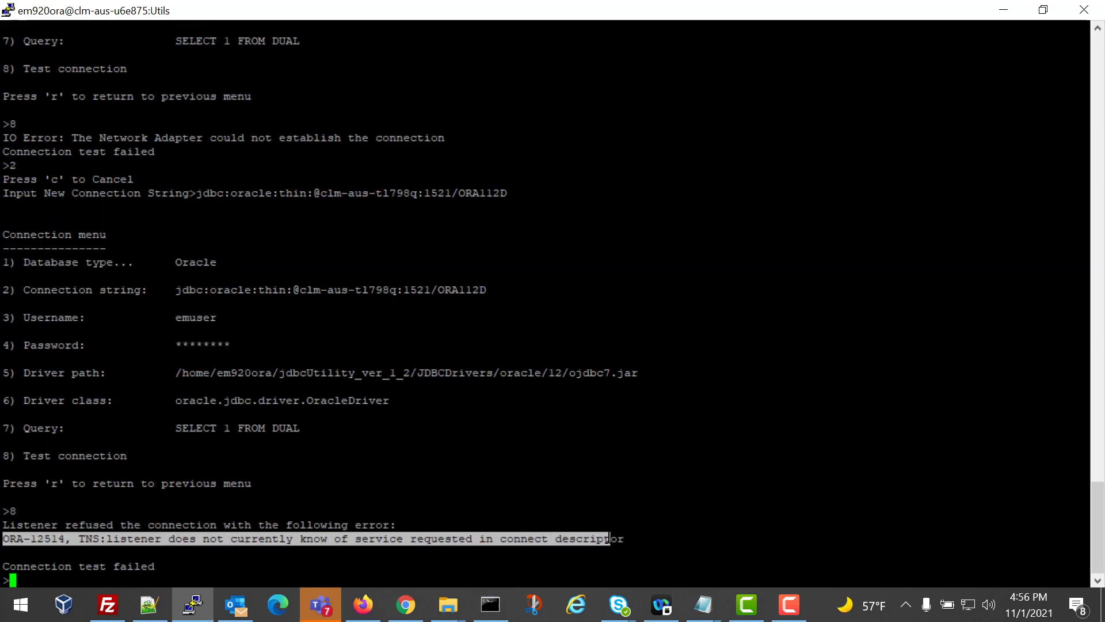